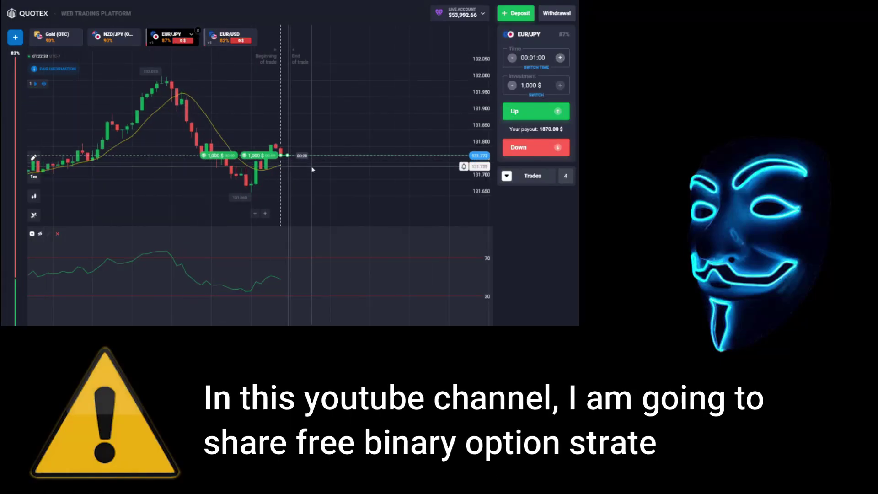
Expand the list of open trades and place two one-minute 1,000 $ Up trades on EUR/JPY.
left_click(507, 176)
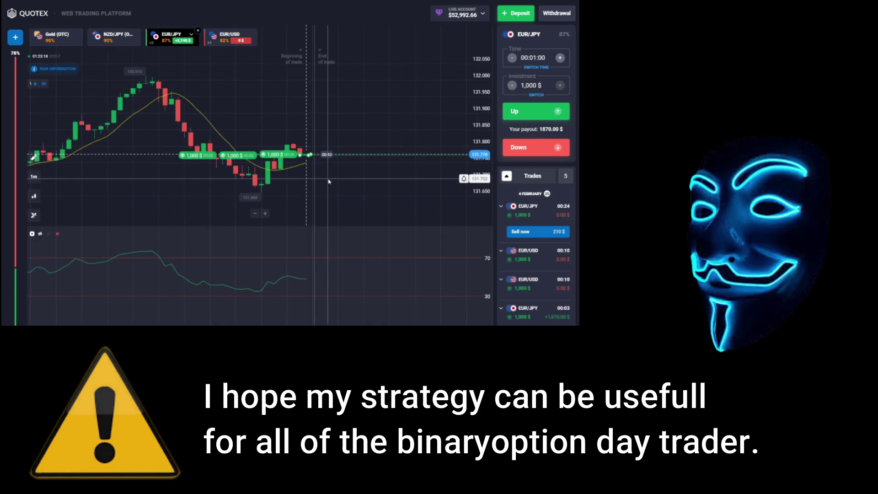
left_click(229, 35)
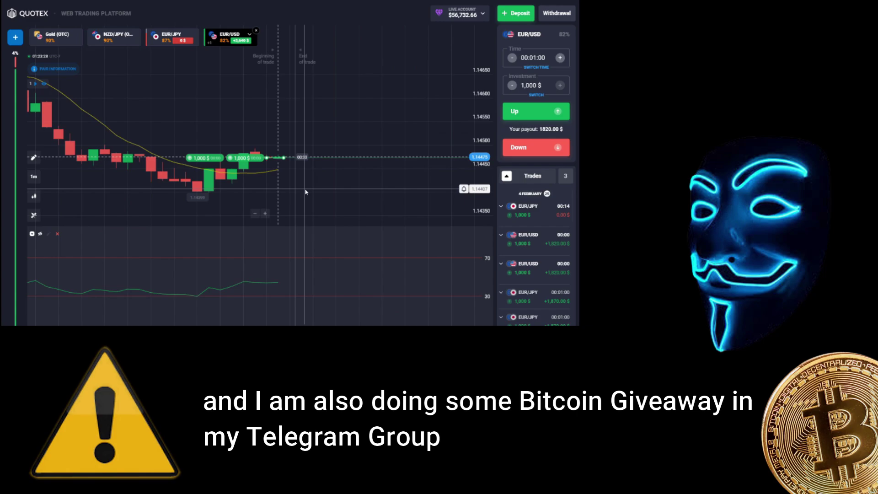
left_click(172, 35)
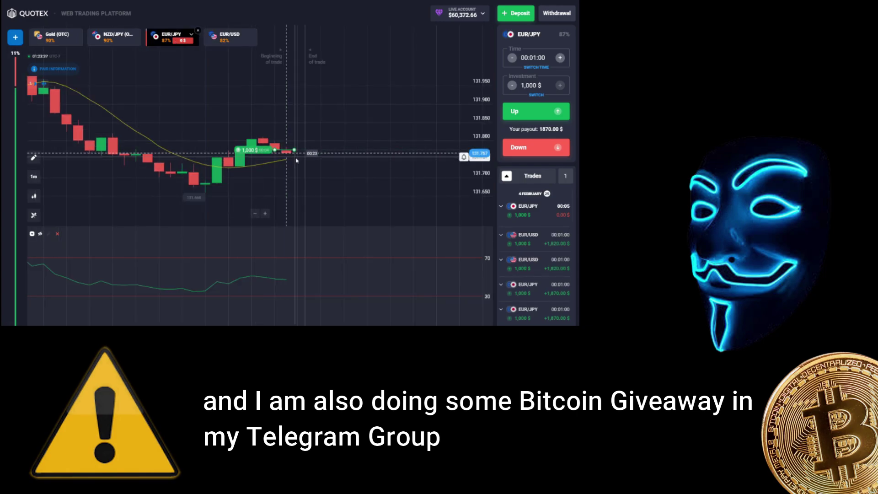
key("shift+w")
key("shift+w")
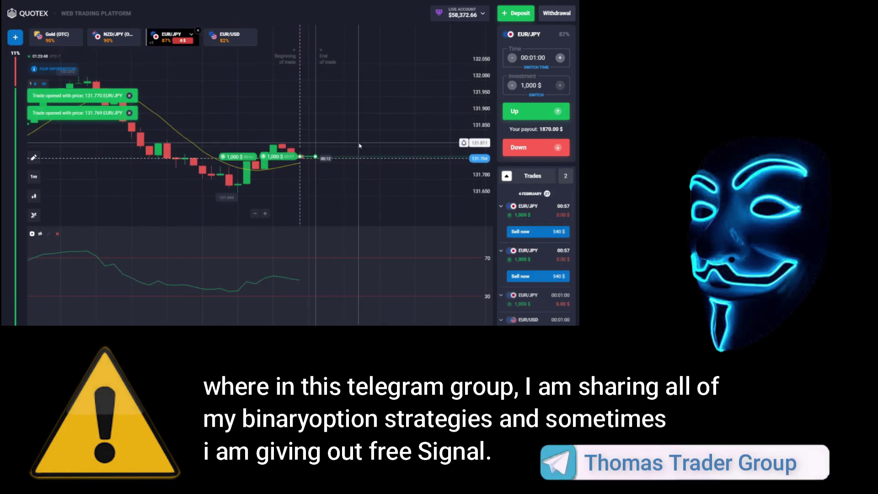
Check the EUR/USD chart and try to place two more one-minute 1,000 $ Up trades on EUR/JPY.
left_click(228, 34)
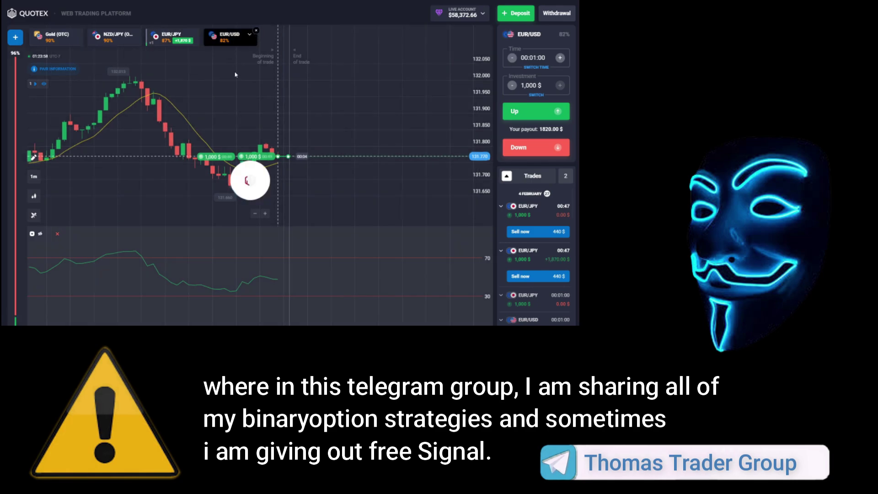
left_click(172, 35)
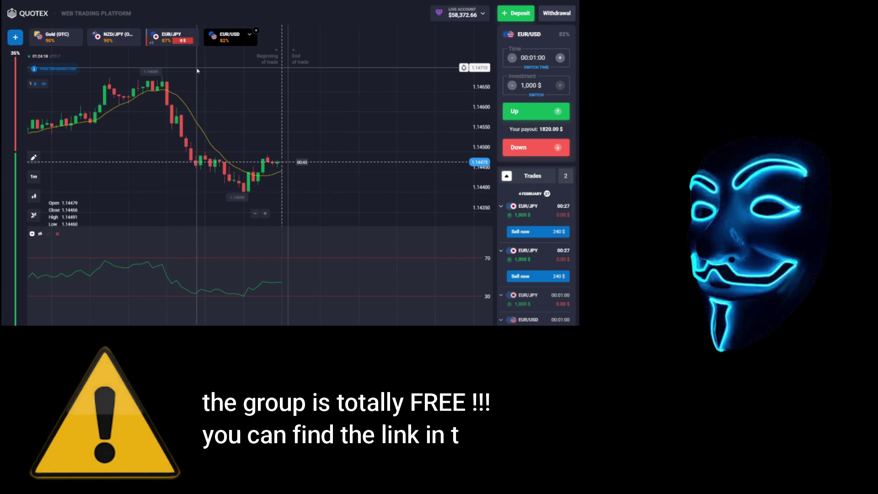
key("shift+w")
key("shift+w")
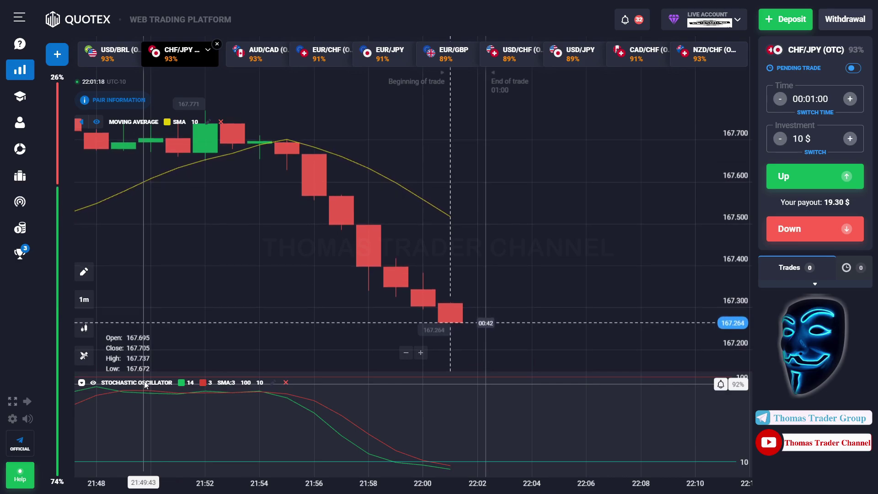
Check the available chart timeframes and place a one-minute 10 $ Up trade on CHF/JPY (OTC).
left_click(84, 299)
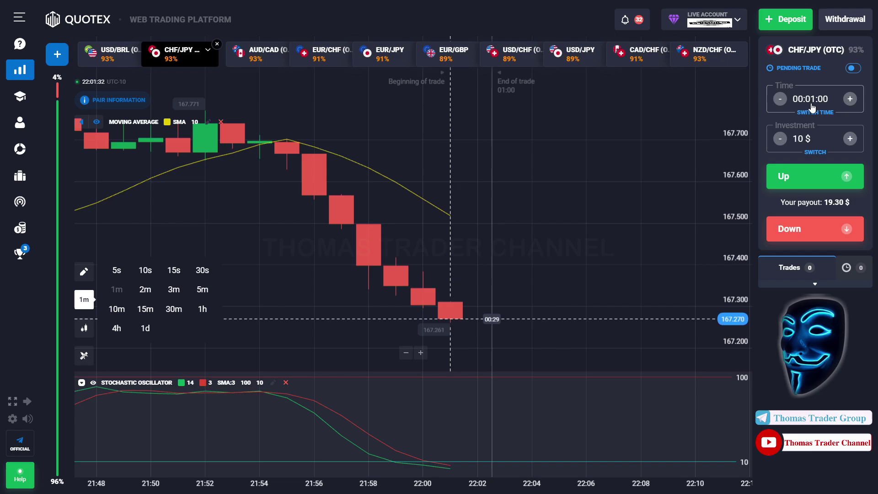
left_click(653, 325)
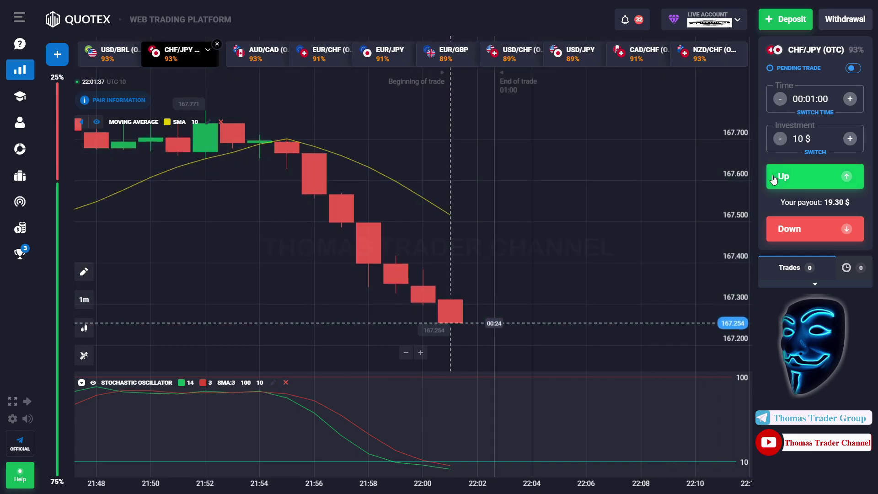
left_click(774, 179)
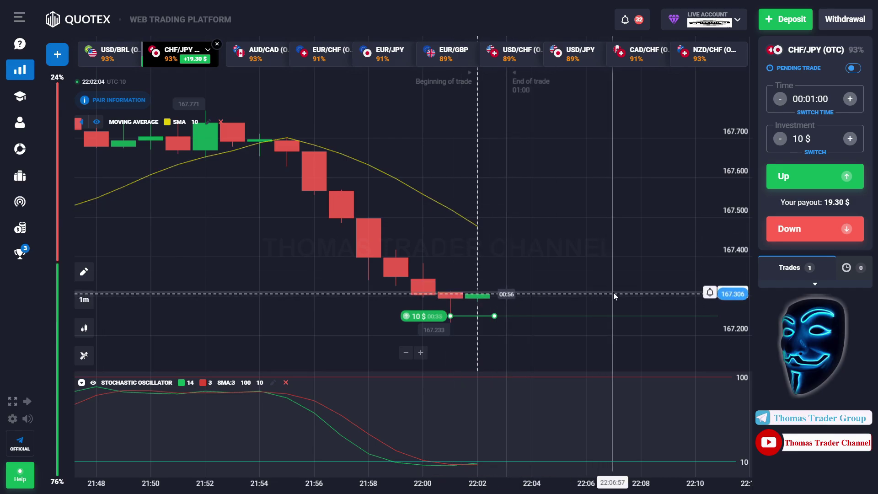
Set the investment to 19 $ and place a one-minute Up trade on CHF/JPY (OTC).
left_click_drag(614, 292, 581, 296)
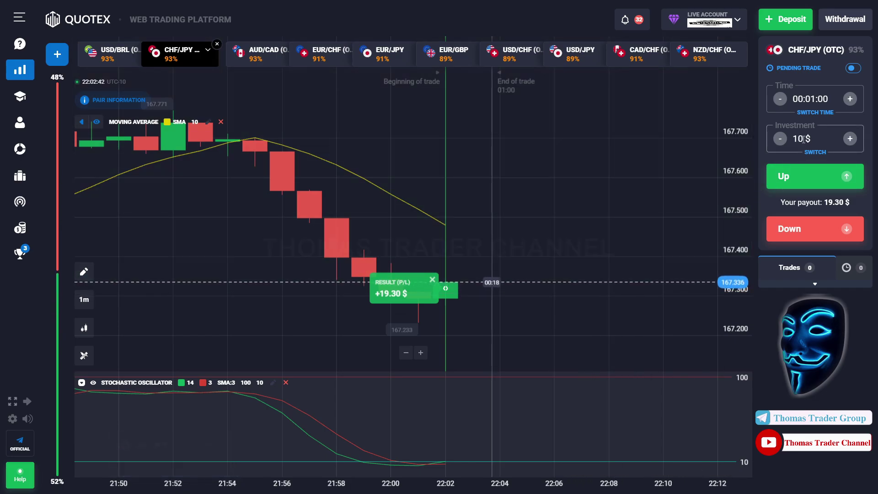
key("BackSpace")
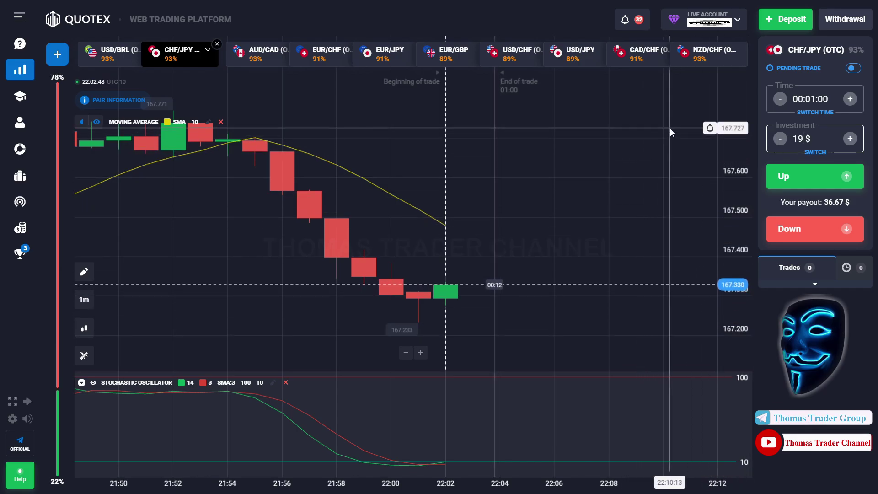
left_click(771, 173)
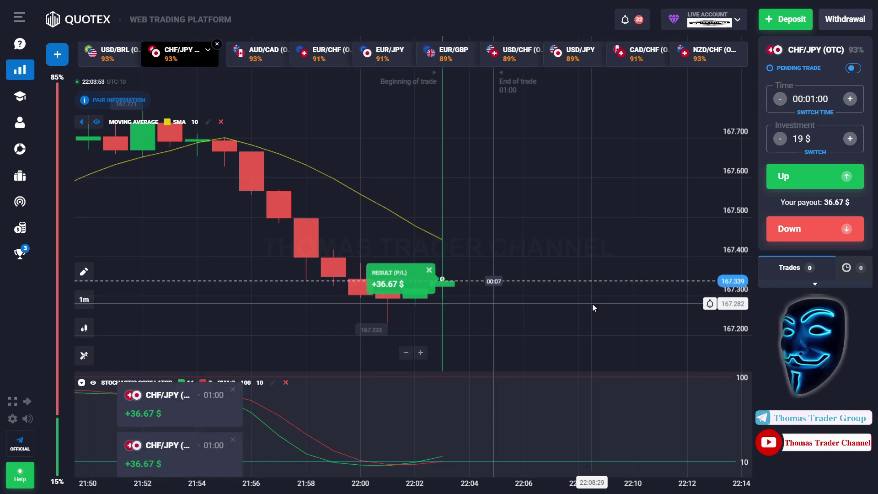
Set the investment to 36 $ and place another one-minute Up trade on CHF/JPY (OTC).
left_click(801, 140)
key("BackSpace")
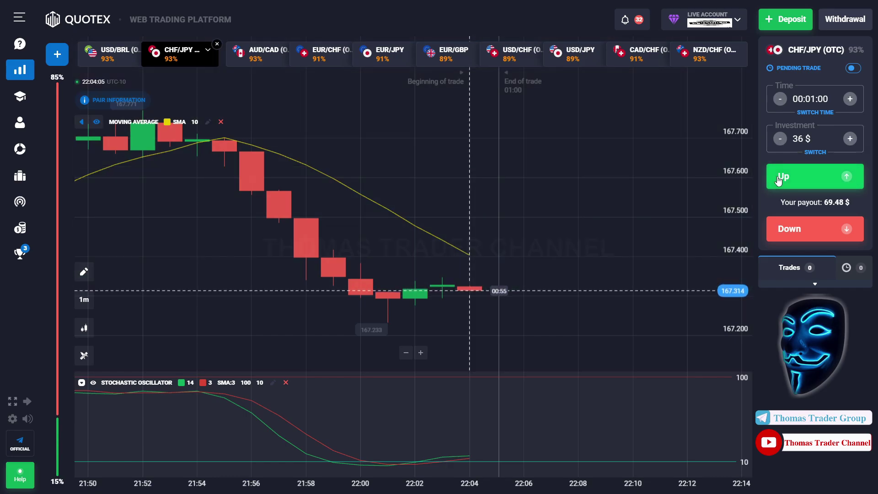
left_click(780, 178)
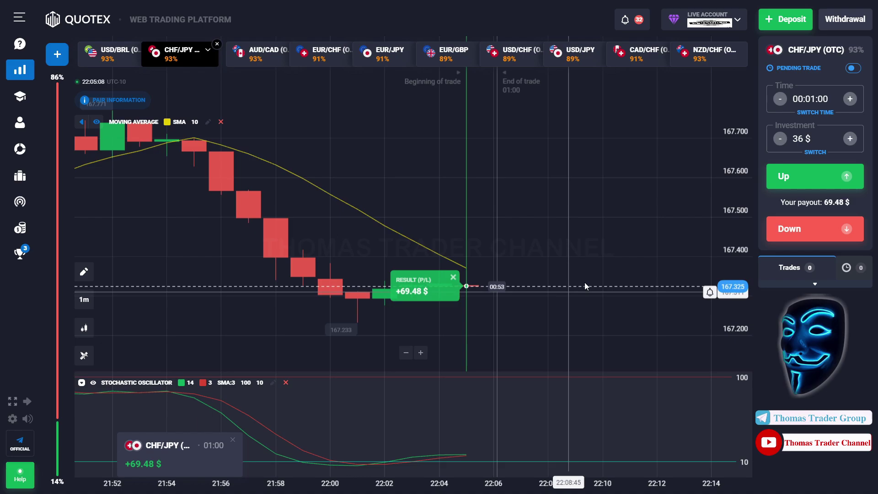
Set the investment to 69 $ and place a one-minute Up trade on USD/JPY.
left_click(807, 138)
key("BackSpace")
key("BackSpace")
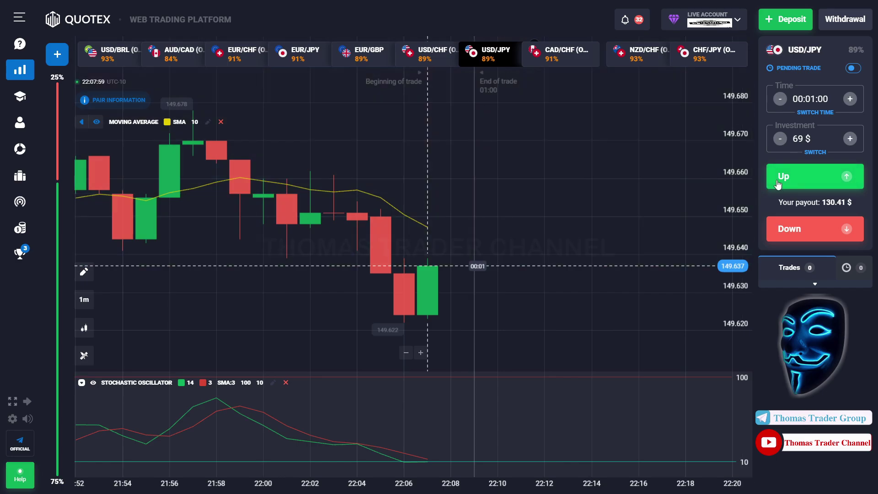
left_click(778, 183)
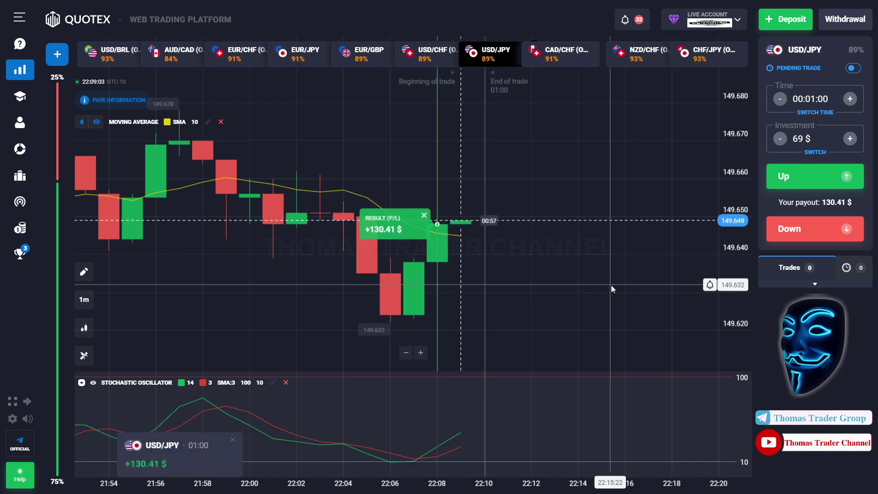
Set the investment to 130 $ and place a one-minute Up trade on EUR/GBP.
left_click(804, 139)
key("BackSpace")
key("BackSpace")
type("13")
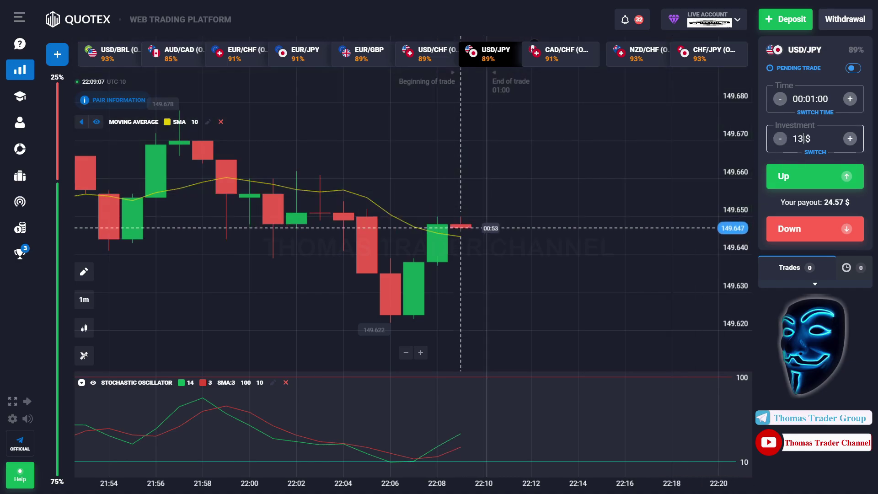
type("0")
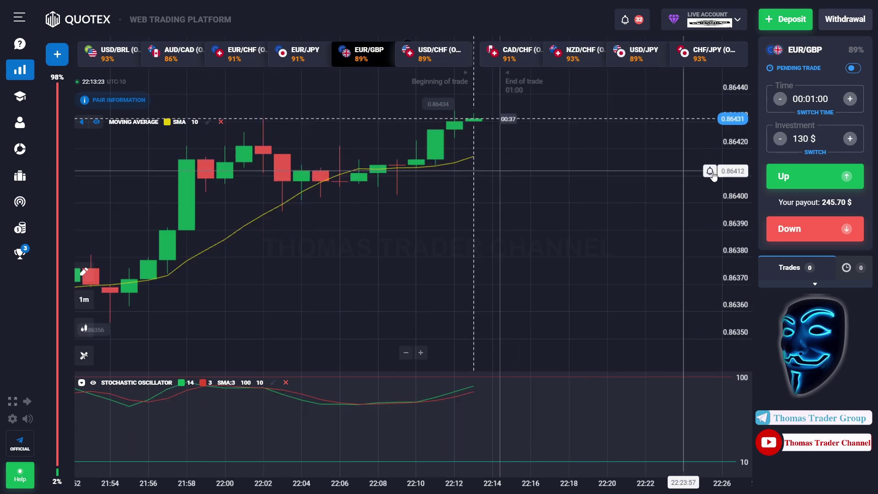
left_click(784, 178)
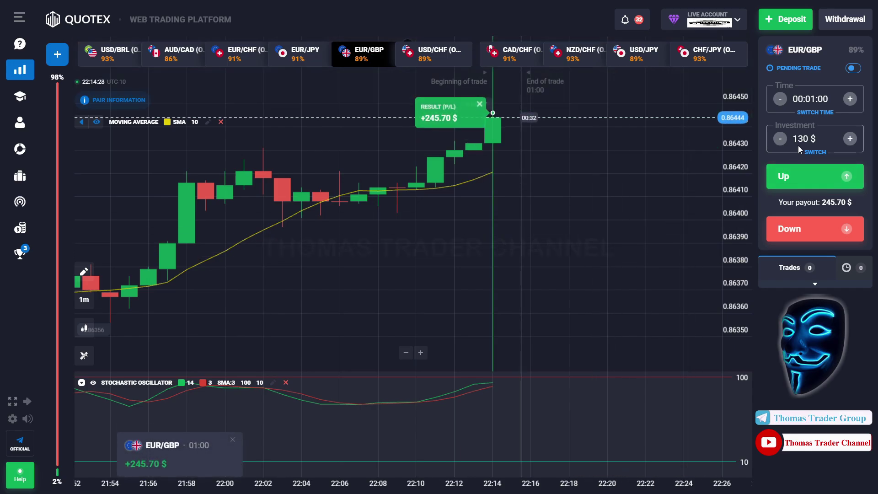
Set the investment to 245 $ and place a one-minute Up trade on EUR/CHF (OTC).
left_click(809, 138)
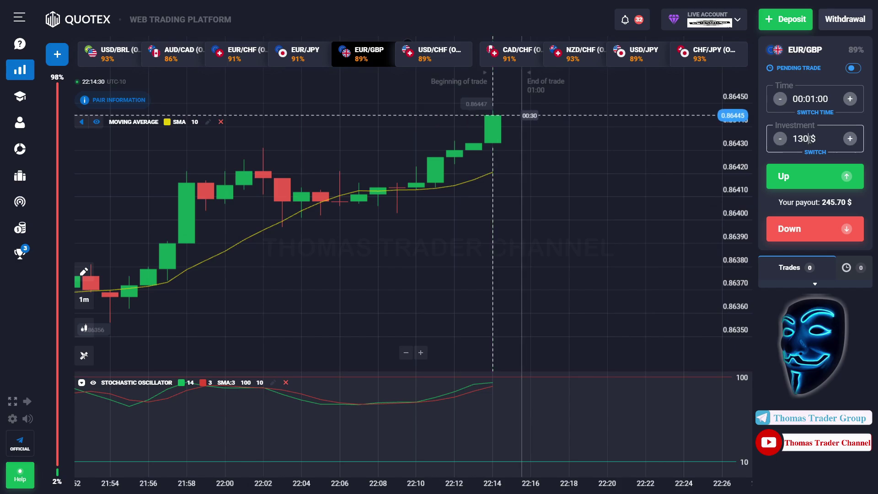
key("BackSpace")
key("BackSpace")
key("BackSpace")
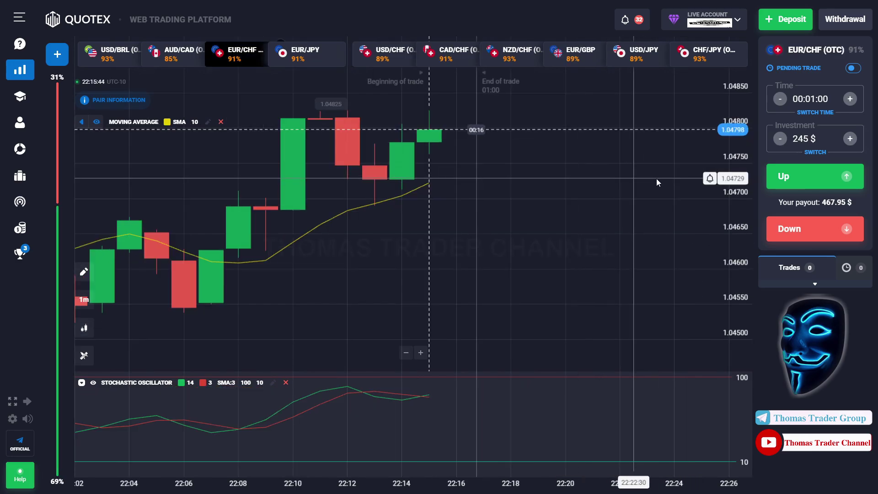
left_click(777, 182)
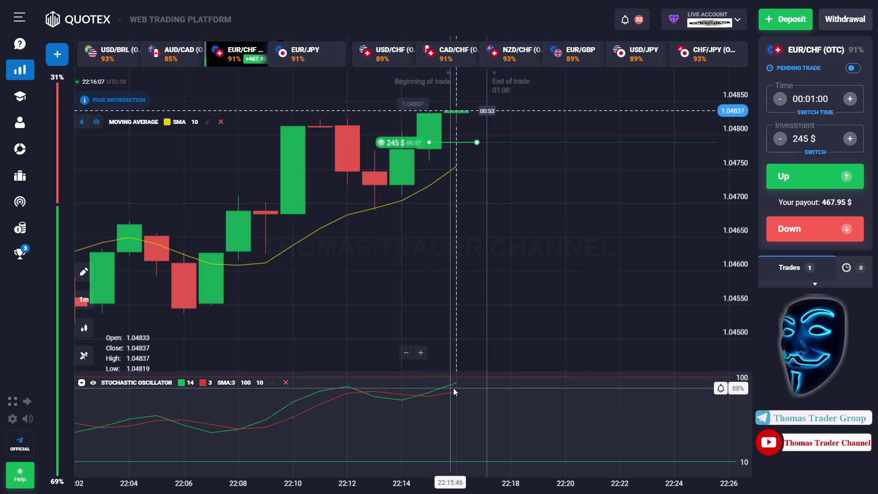
Set the investment to 467 $ and place a one-minute Up trade on NZD/CHF (OTC).
left_click_drag(609, 260, 595, 252)
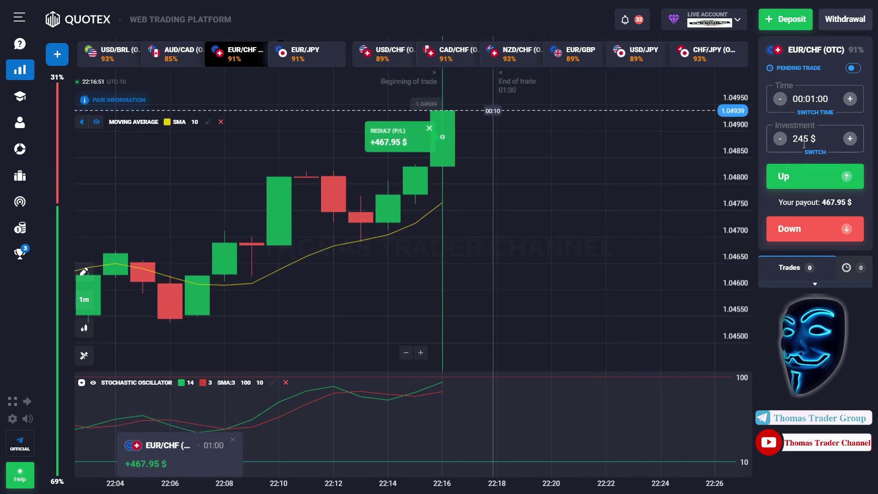
key("BackSpace")
key("BackSpace")
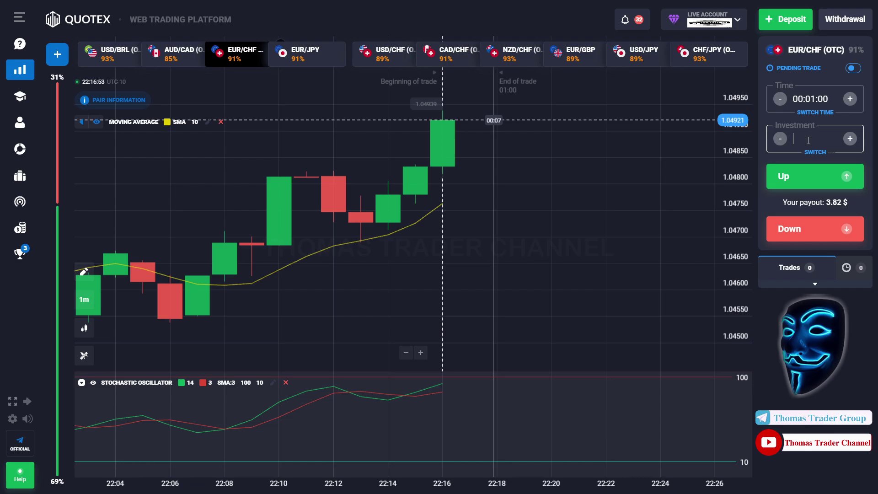
type("67 $")
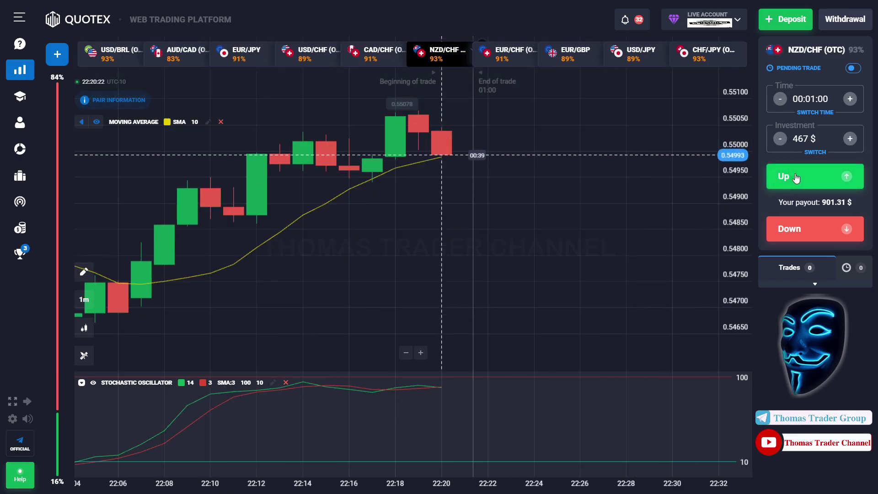
left_click(796, 178)
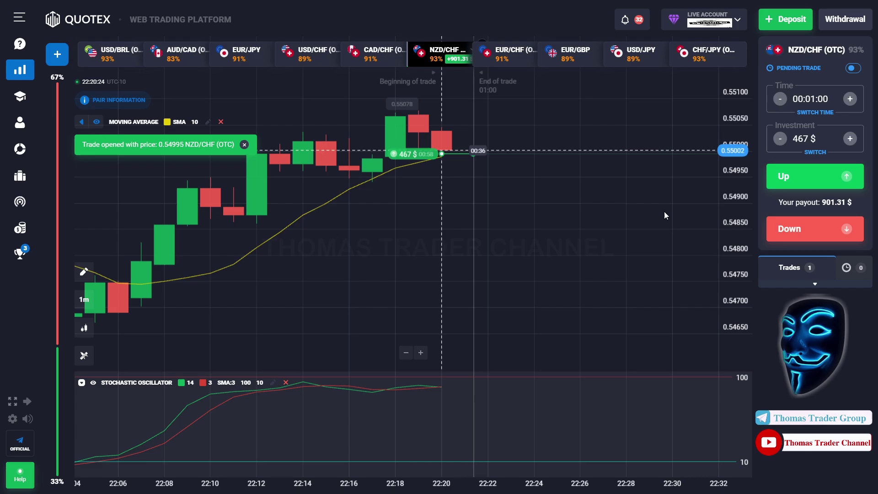
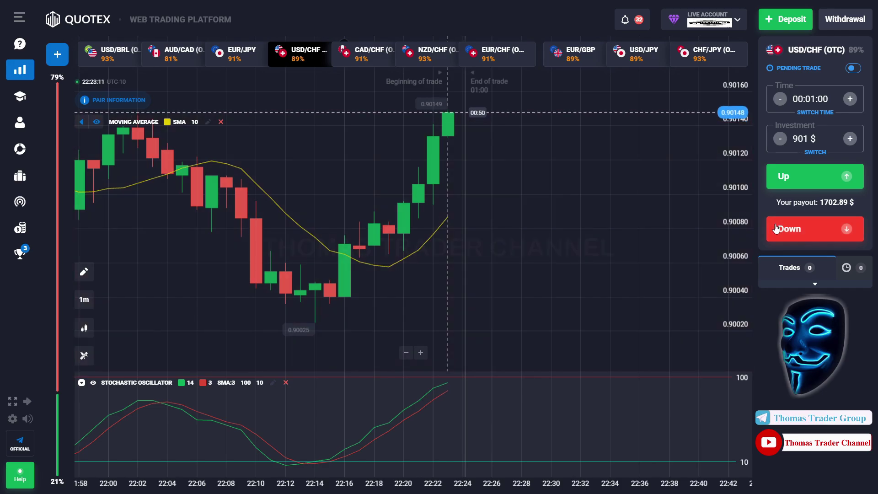
Place a one-minute Down trade of 901 $ on USD/CHF (OTC).
left_click(776, 229)
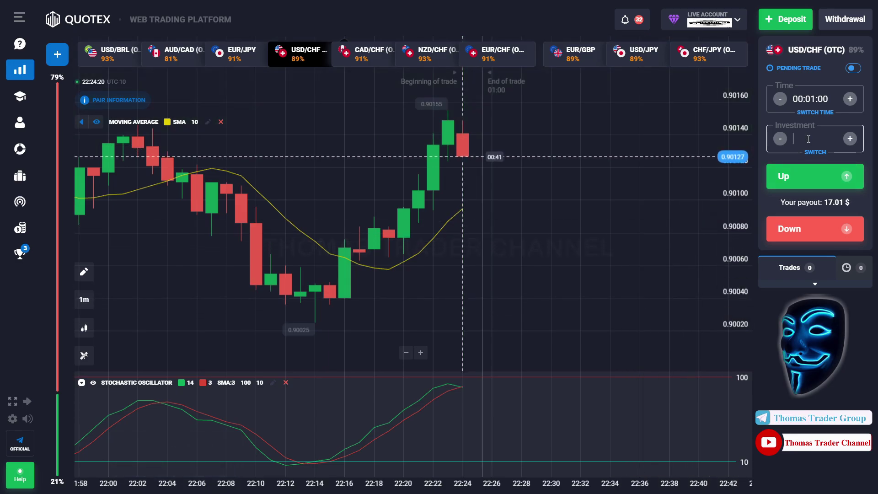
type("00 $")
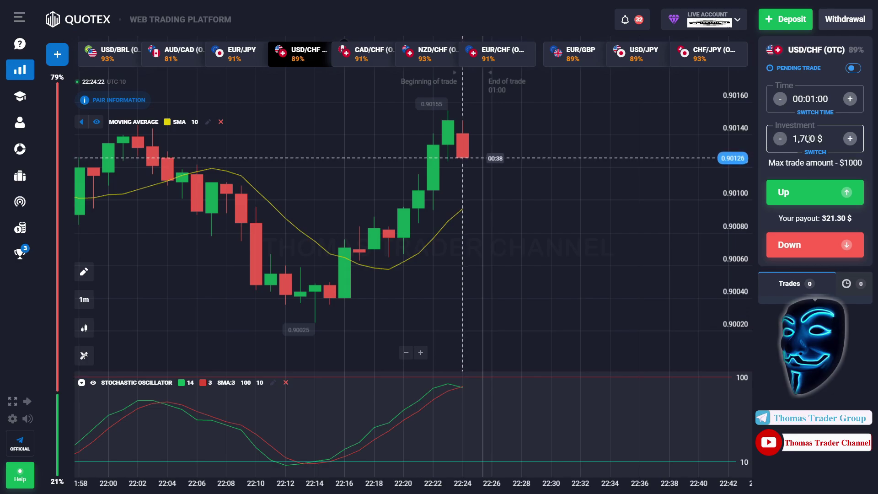
key("BackSpace")
key("BackSpace")
key("BackSpace")
key("BackSpace")
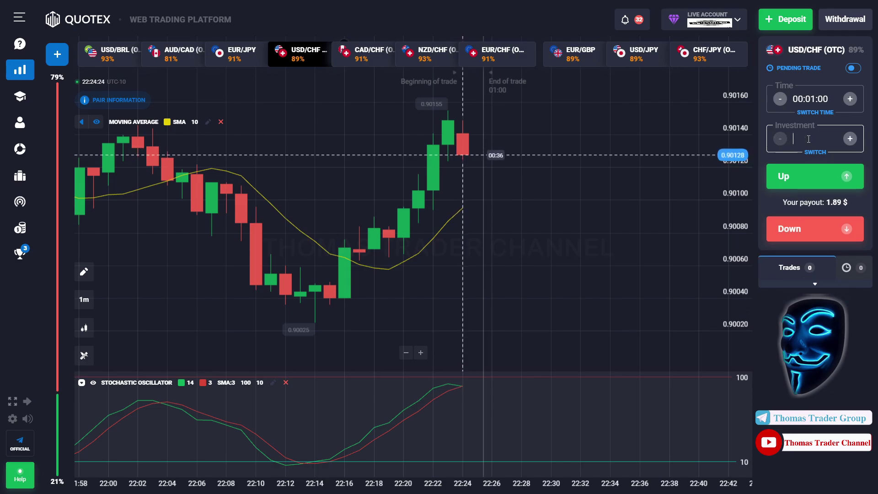
Set the investment to 850 $ and place two one-minute Down trades on USD/CHF (OTC).
type("850 $")
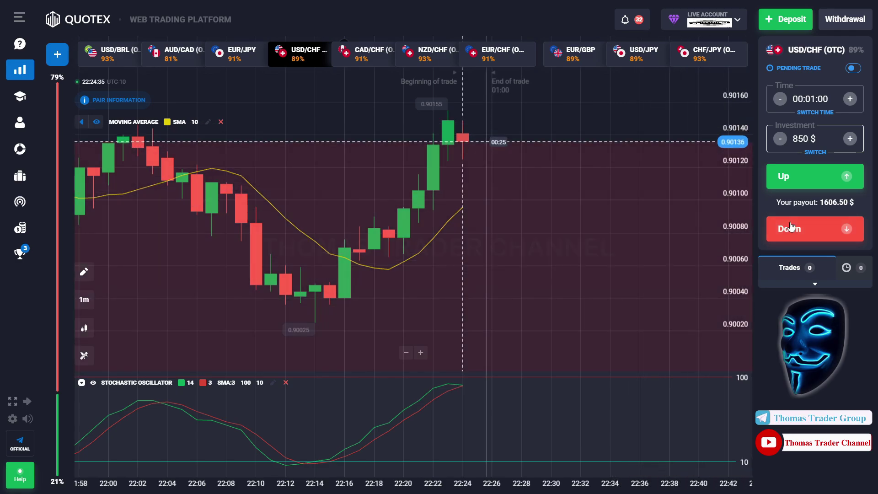
left_click(790, 225)
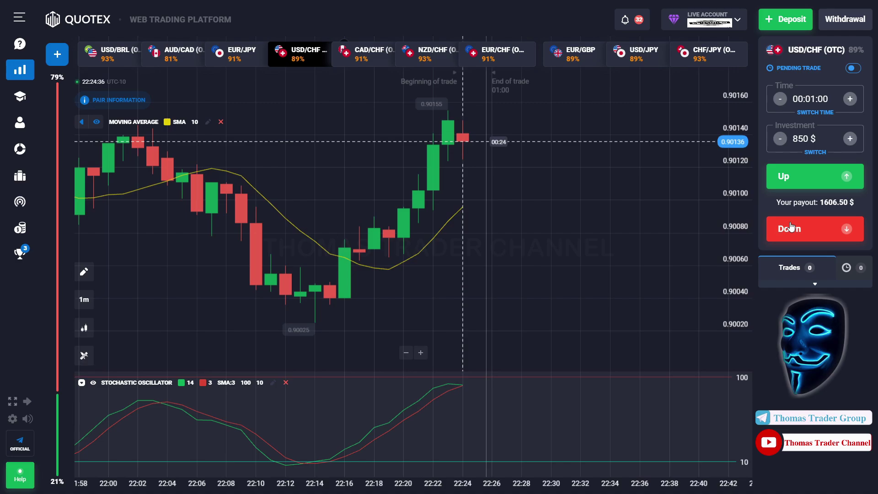
left_click(791, 225)
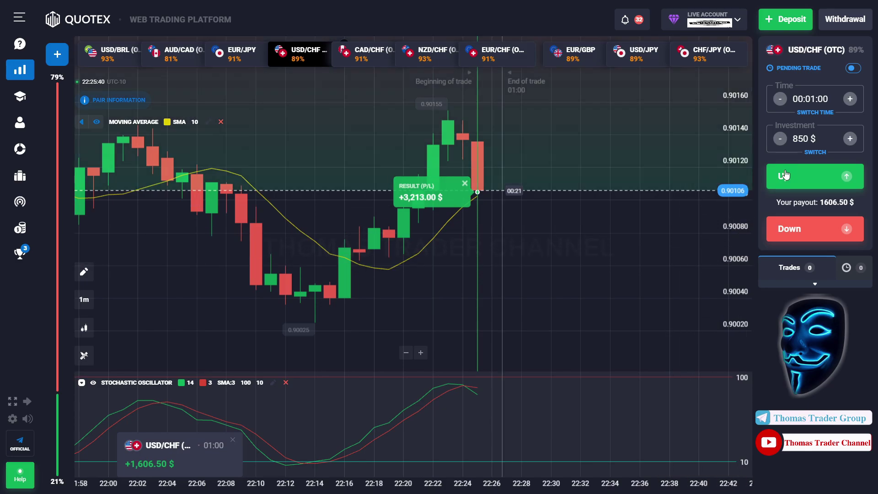
Set the investment to 800 $ and place several one-minute Down trades in quick succession on USD/CHF (OTC).
left_click(810, 138)
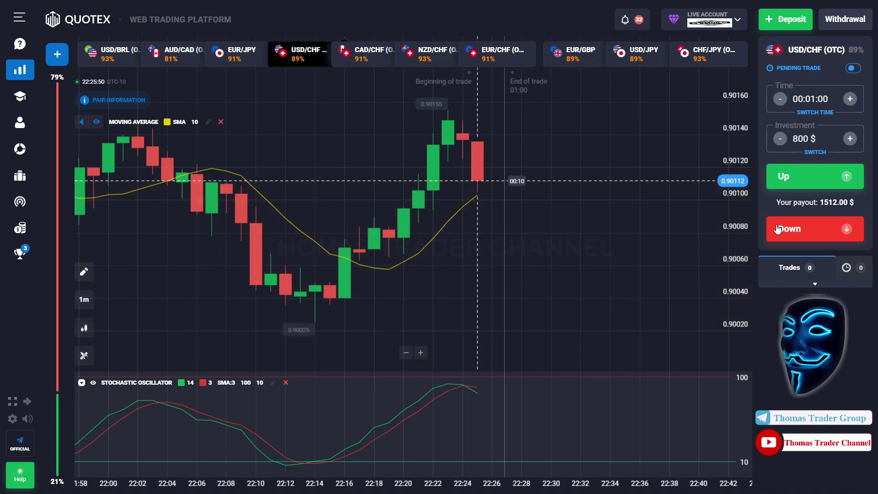
left_click(778, 228)
left_click(778, 229)
left_click(778, 229)
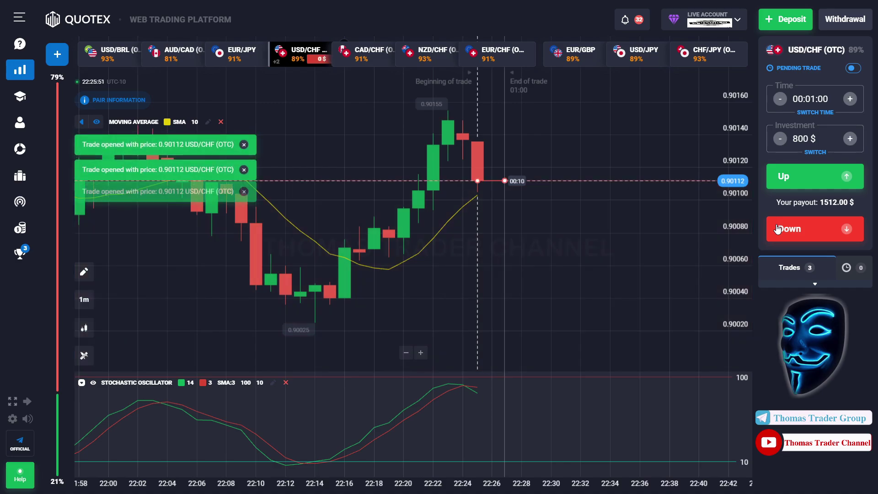
left_click(778, 228)
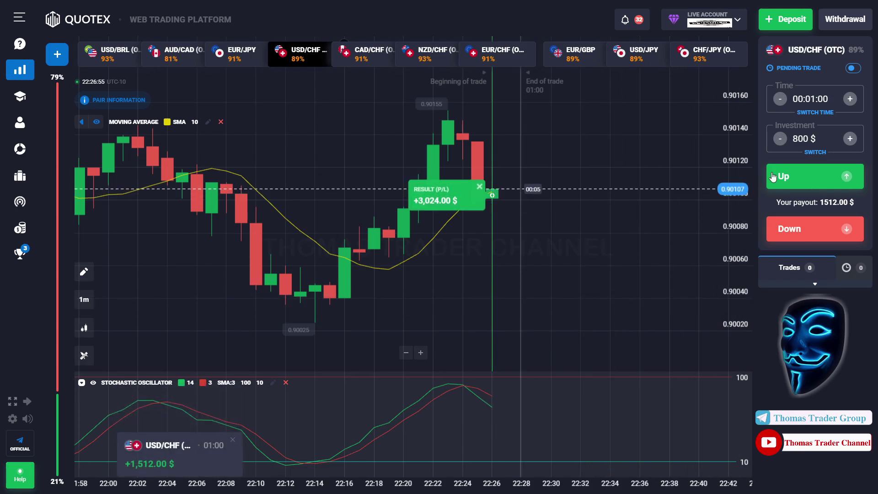
Set the investment to 1,000 $ and place six one-minute Down trades on CHF/JPY (OTC).
left_click(807, 139)
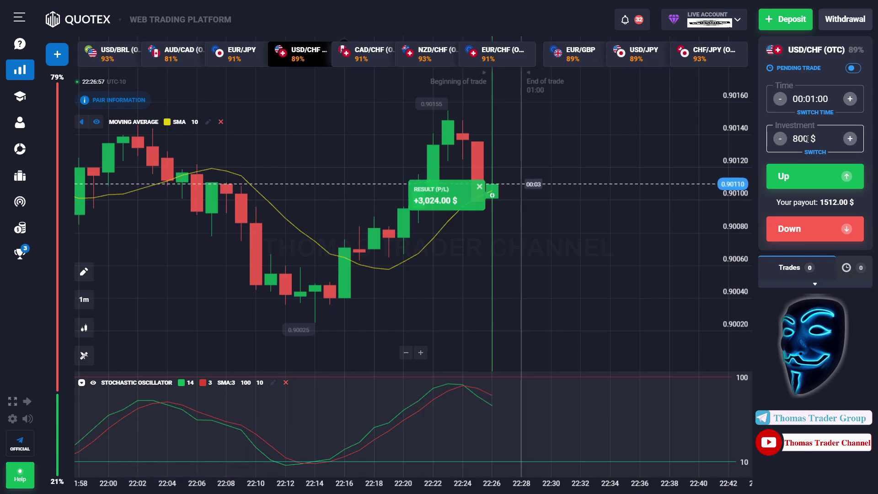
key("BackSpace")
key("BackSpace")
key("BackSpace")
type("100")
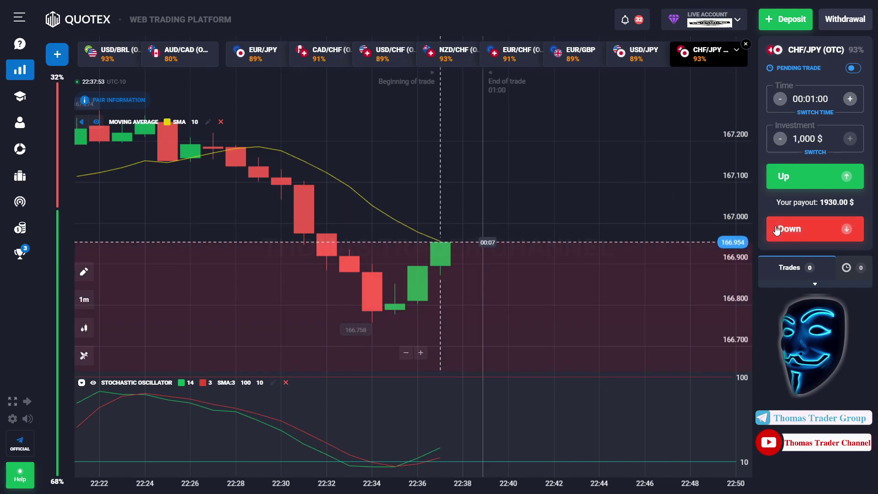
left_click(777, 228)
left_click(779, 229)
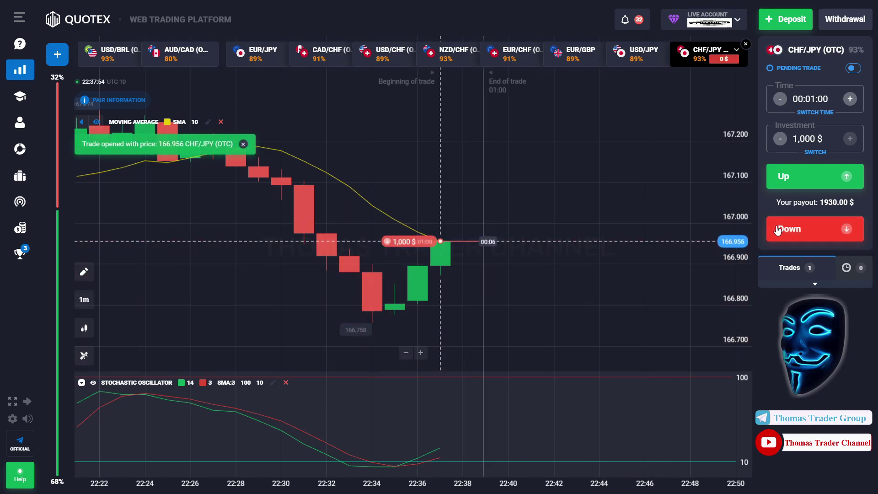
left_click(781, 230)
left_click(783, 231)
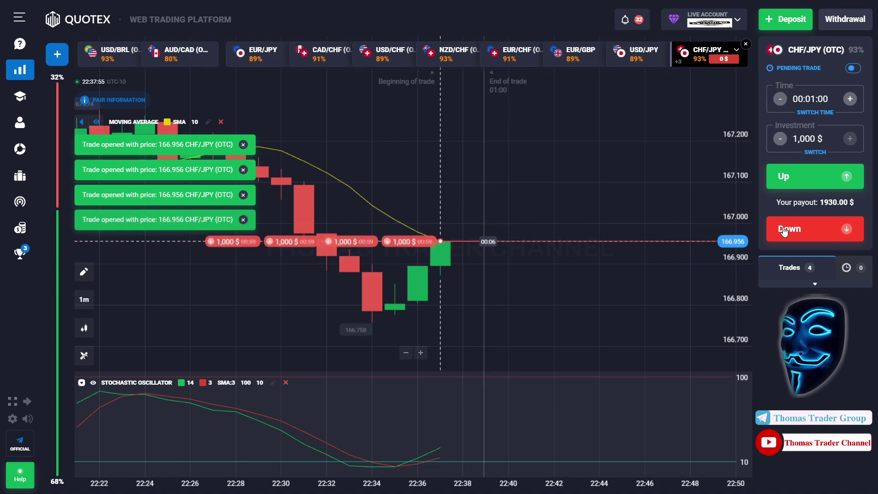
left_click(783, 231)
left_click(783, 231)
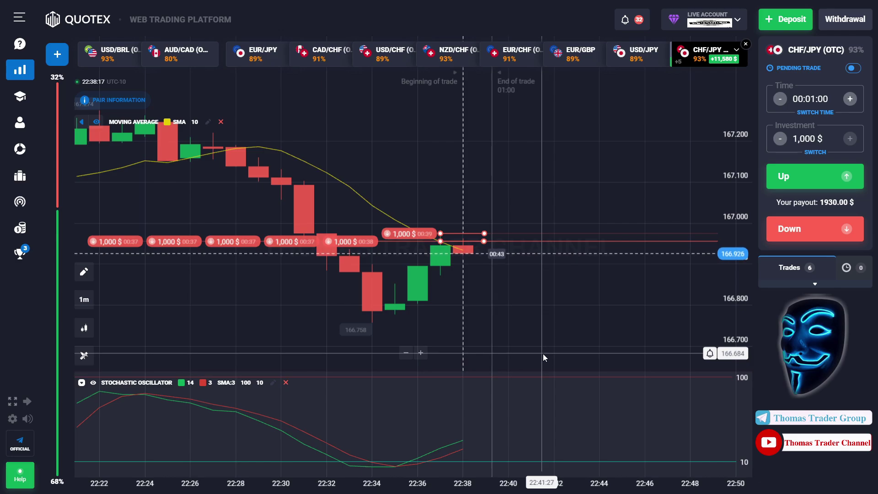
Expand the trades list to review the results of the closed CHF/JPY (OTC) trades.
left_click_drag(615, 309, 595, 306)
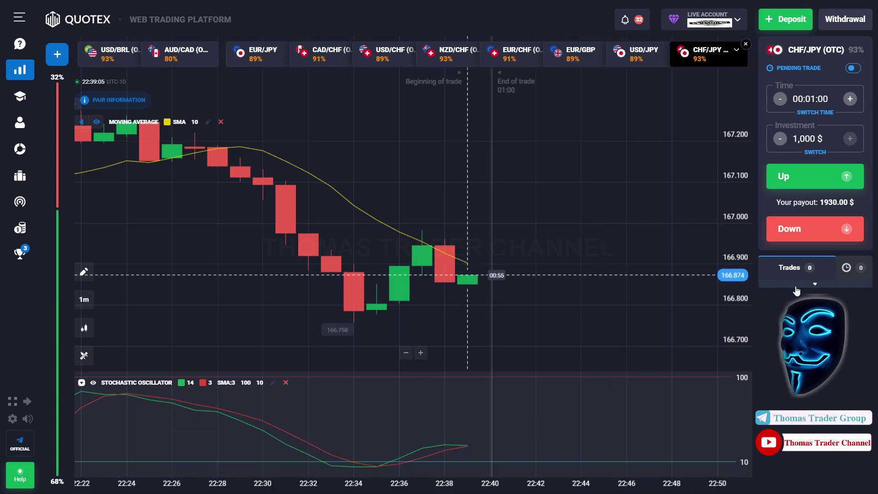
left_click(814, 285)
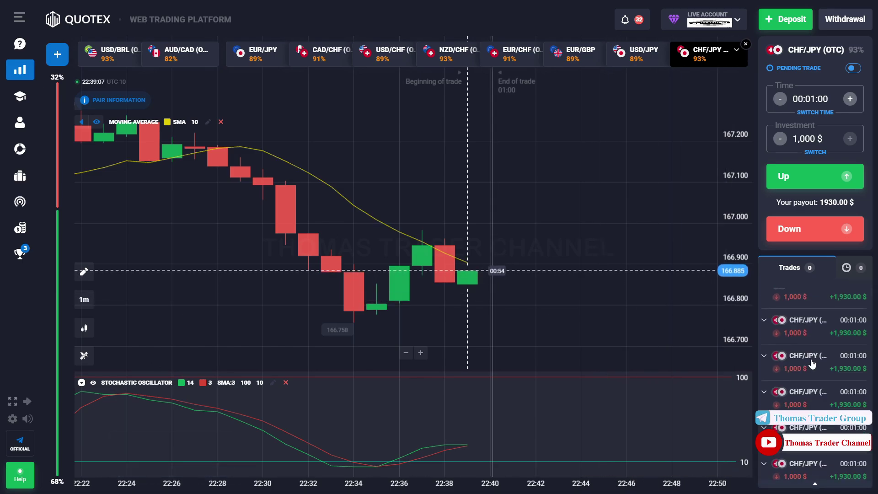